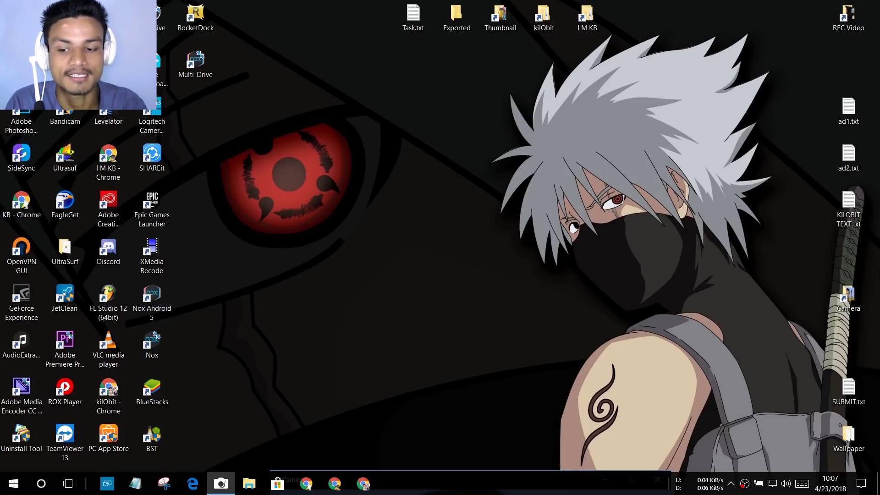
Look up "task" in the Windows search, then open Task Manager.
left_click(47, 482)
type("t")
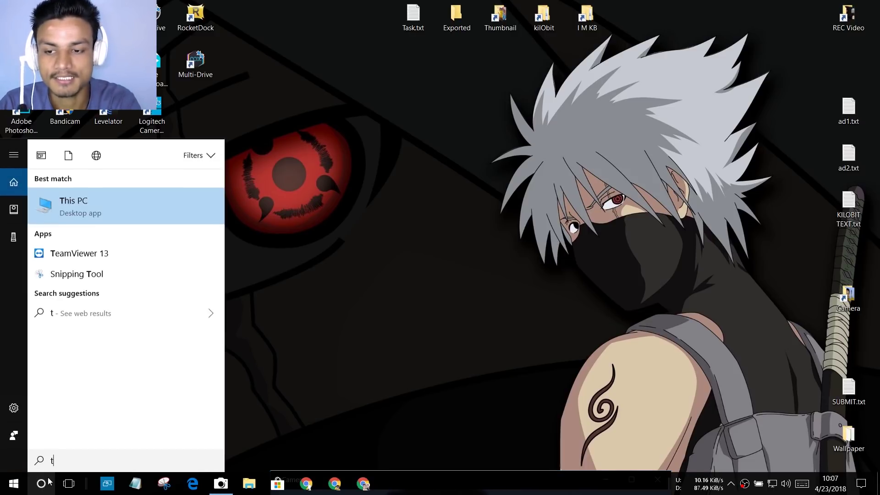
type("ask")
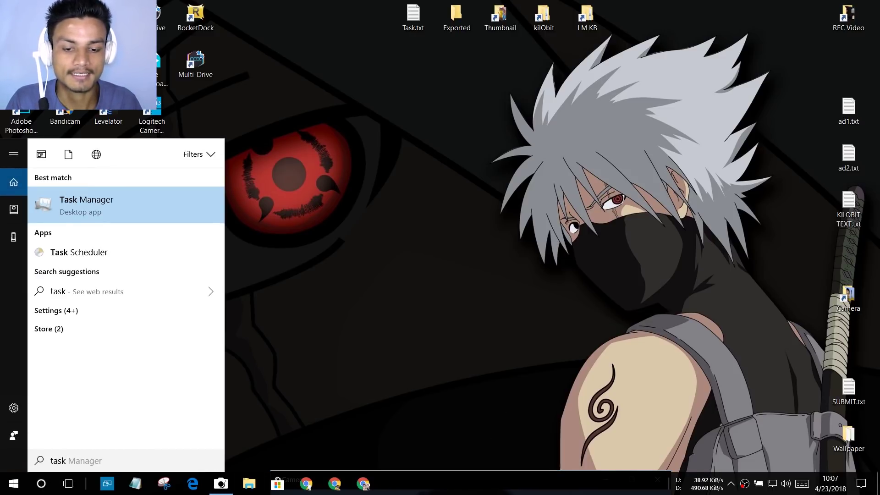
right_click(491, 483)
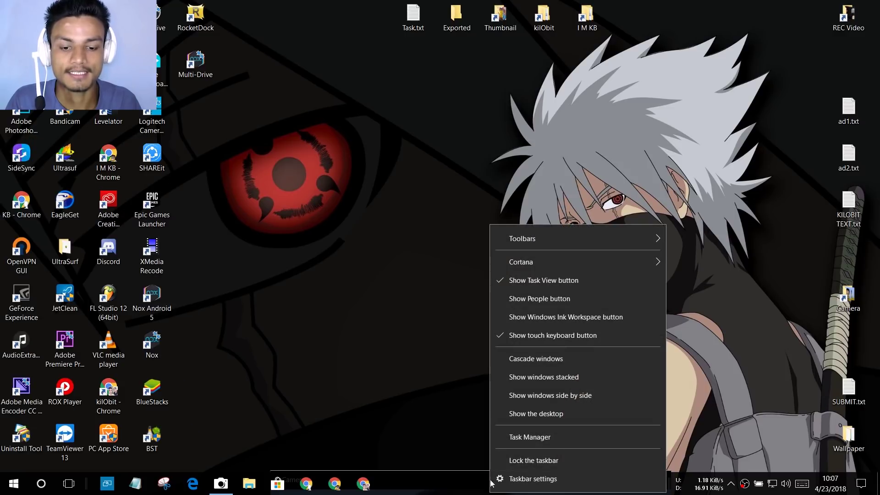
left_click(507, 442)
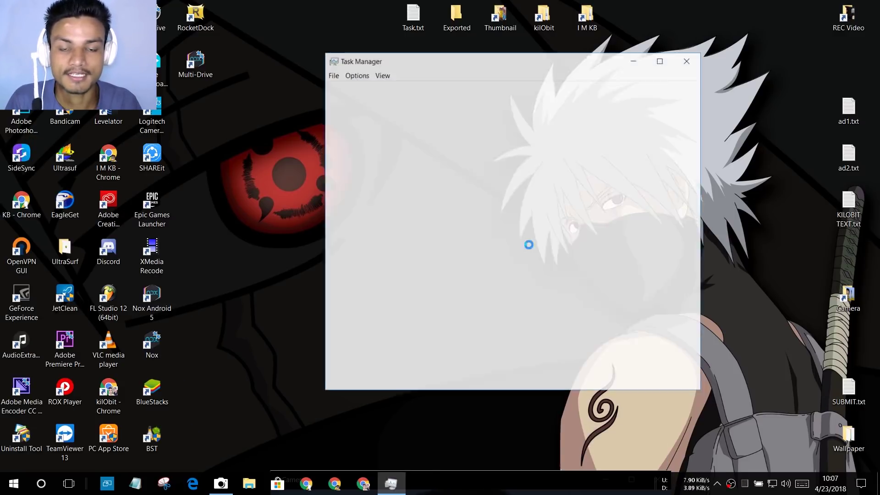
left_click_drag(526, 64, 529, 60)
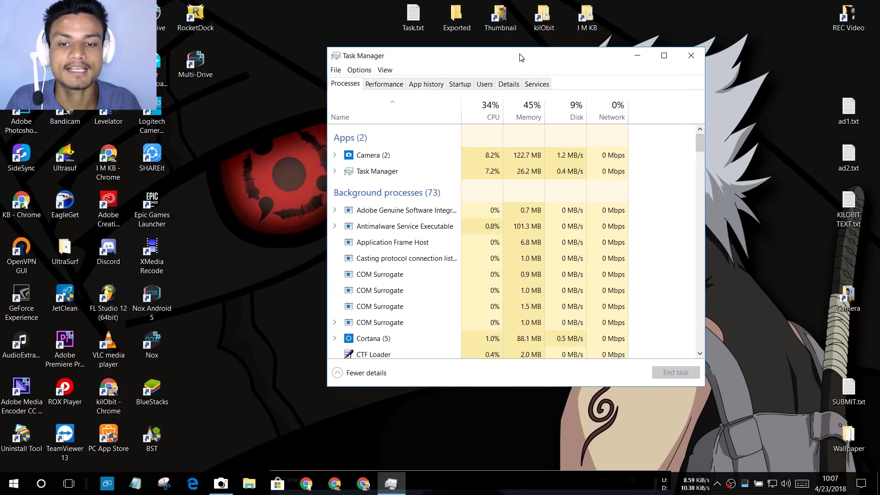
Switch Task Manager to its compact view and back to the detailed view, repositioning the window.
left_click(366, 373)
left_click_drag(418, 53, 501, 99)
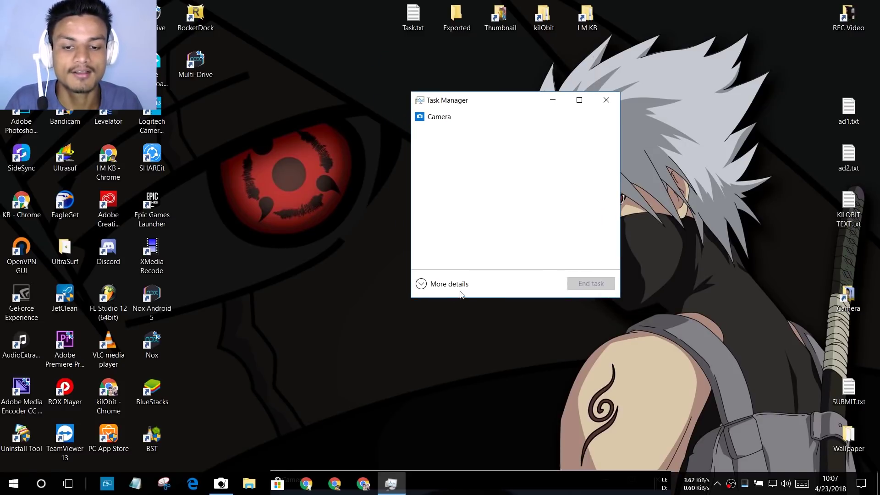
left_click(446, 287)
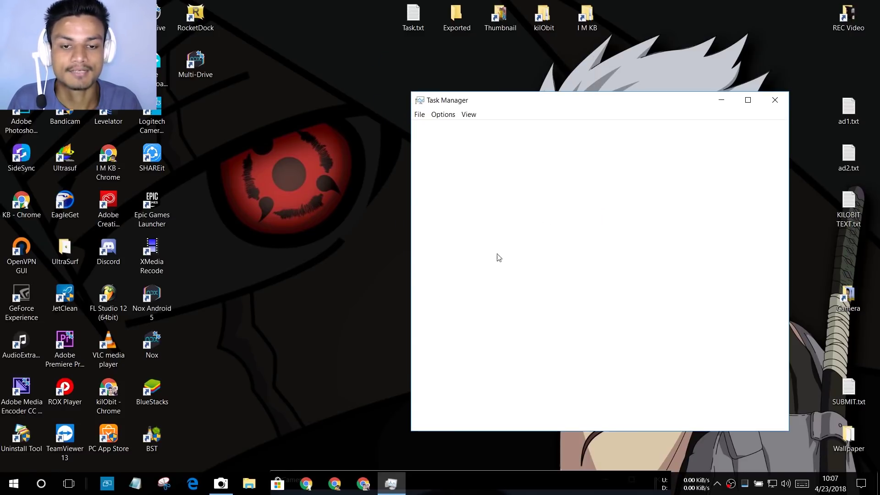
left_click_drag(599, 102, 523, 69)
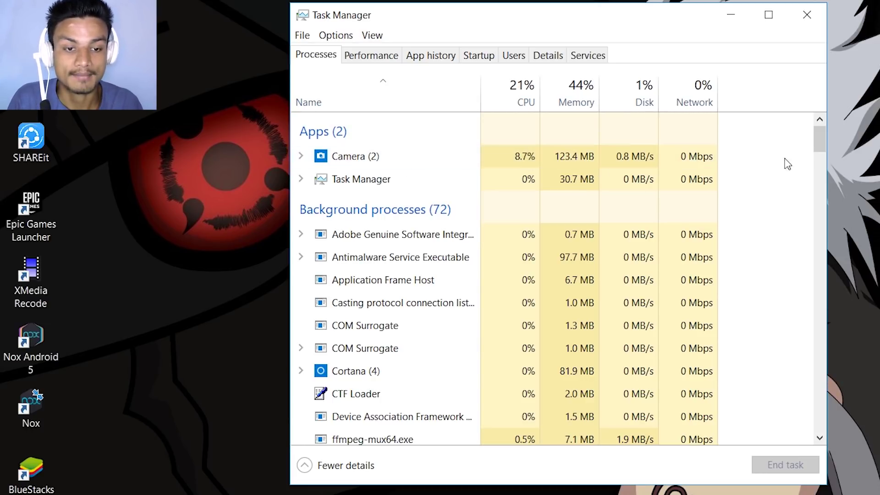
Find and select the obs64.exe background process to examine its resource usage.
left_click_drag(816, 144, 818, 224)
left_click(453, 236)
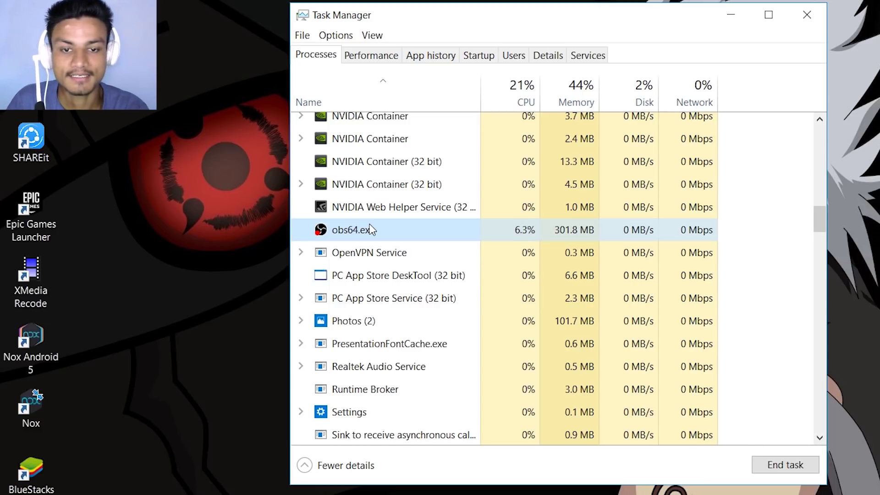
scroll(535, 152, "up", 2)
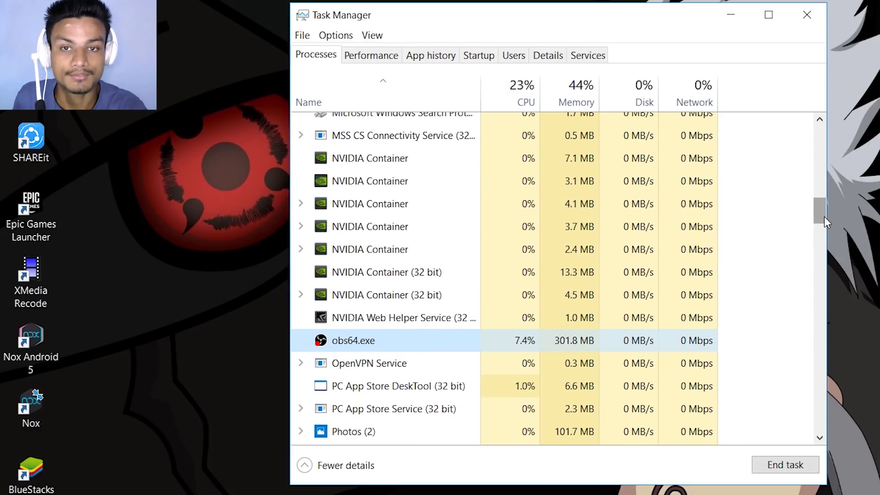
scroll(822, 217, "down", 1)
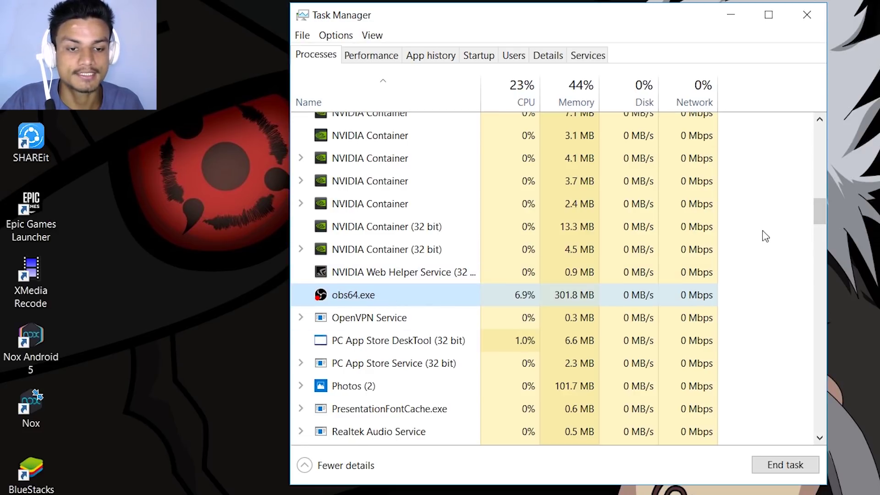
left_click_drag(818, 213, 836, 133)
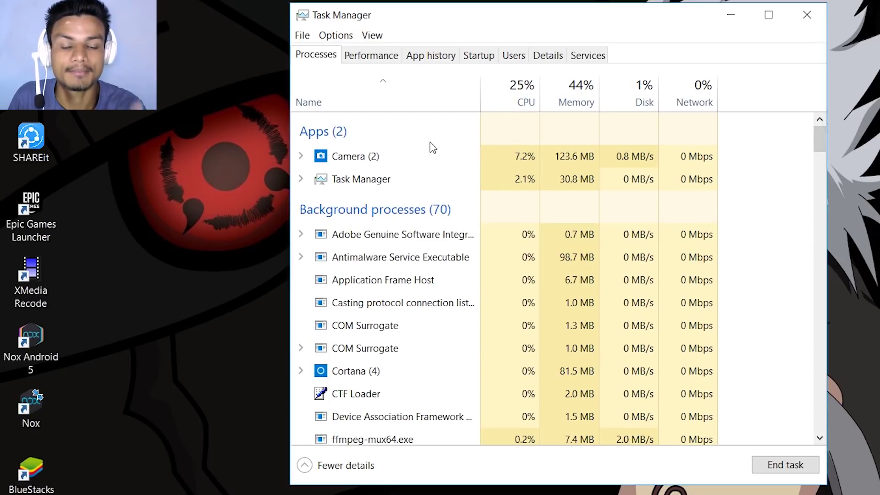
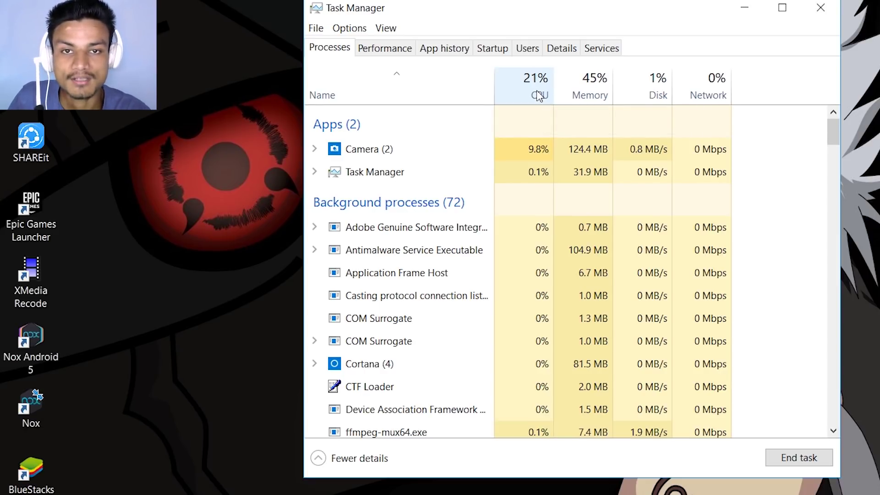
Review the CPU and memory usage of the background processes down to the Windows processes group.
left_click_drag(829, 138, 831, 215)
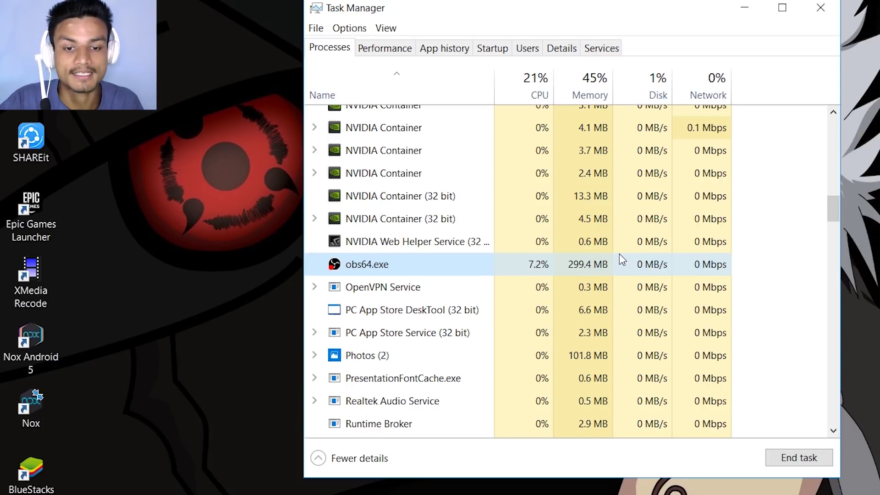
scroll(596, 254, "down", 1)
scroll(571, 262, "down", 1)
scroll(565, 279, "down", 2)
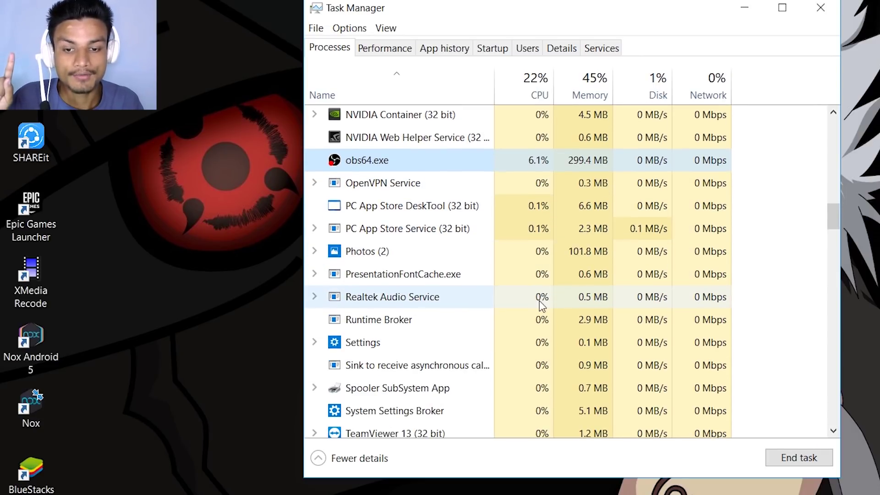
left_click_drag(834, 220, 831, 259)
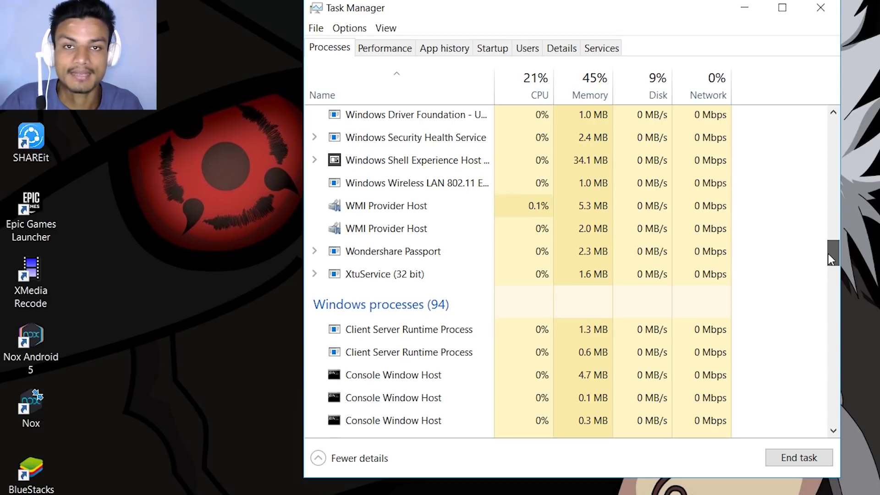
End the Free Download Manager Edge background process and refresh the desktop.
left_click_drag(830, 258, 813, 176)
scroll(564, 213, "up", 2)
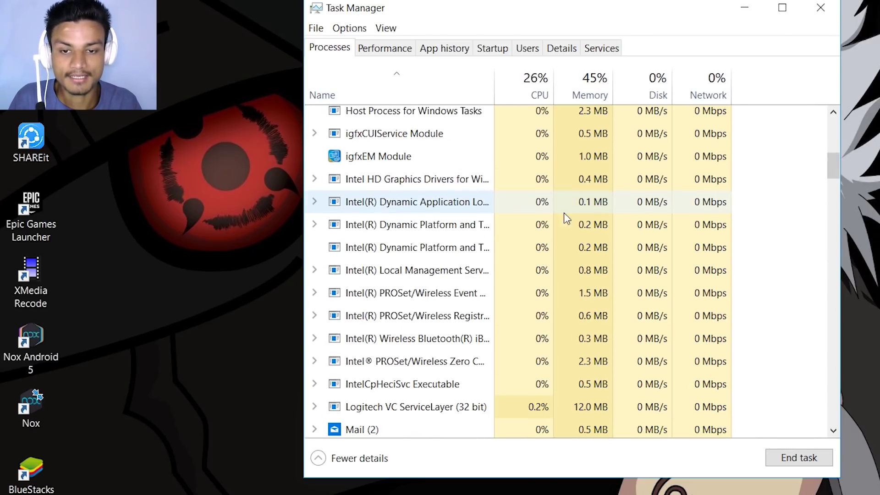
scroll(459, 217, "up", 3)
left_click(340, 183)
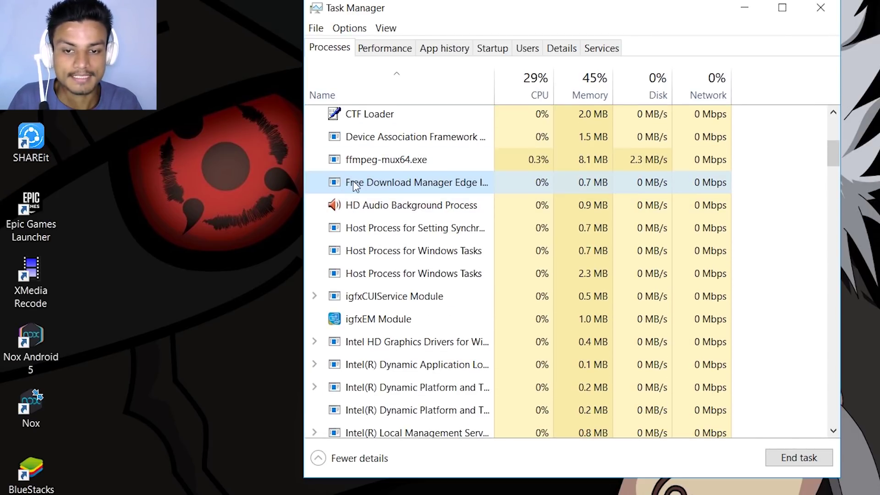
right_click(389, 187)
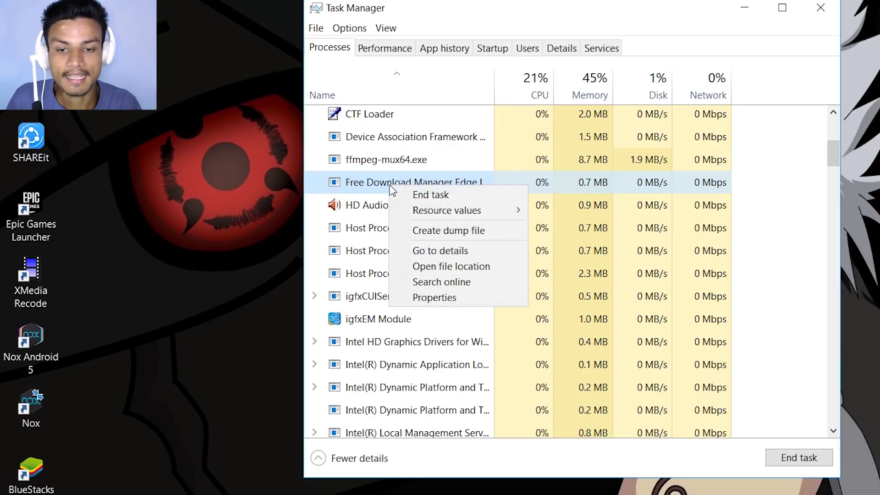
left_click(428, 191)
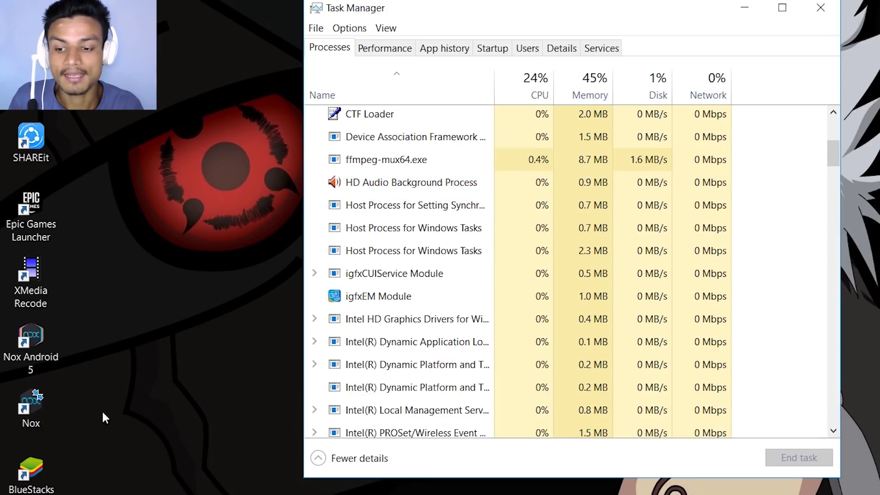
left_click(199, 217)
key("F5")
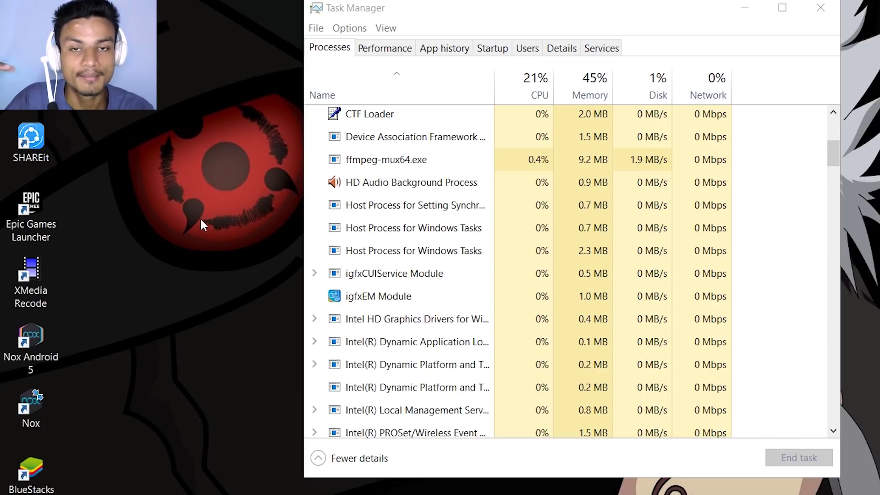
Look through Task Manager's Startup, App history, Performance, Users, Details and Services information.
left_click_drag(833, 153, 839, 132)
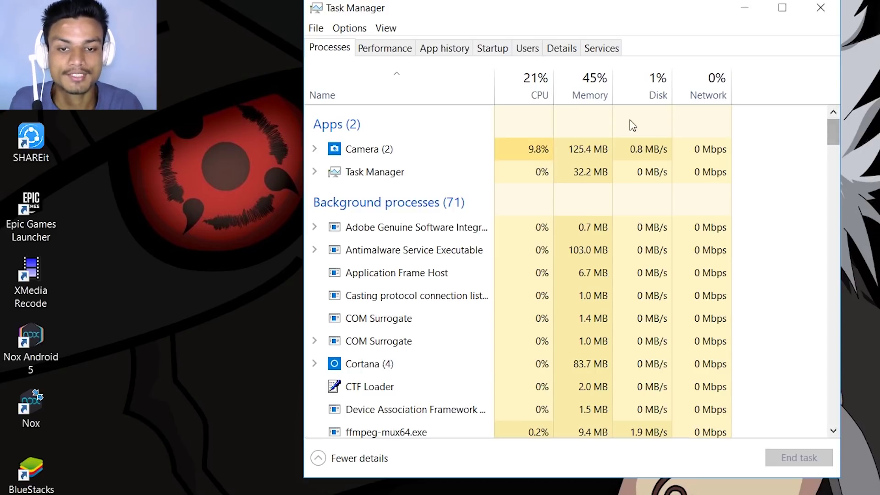
left_click(492, 50)
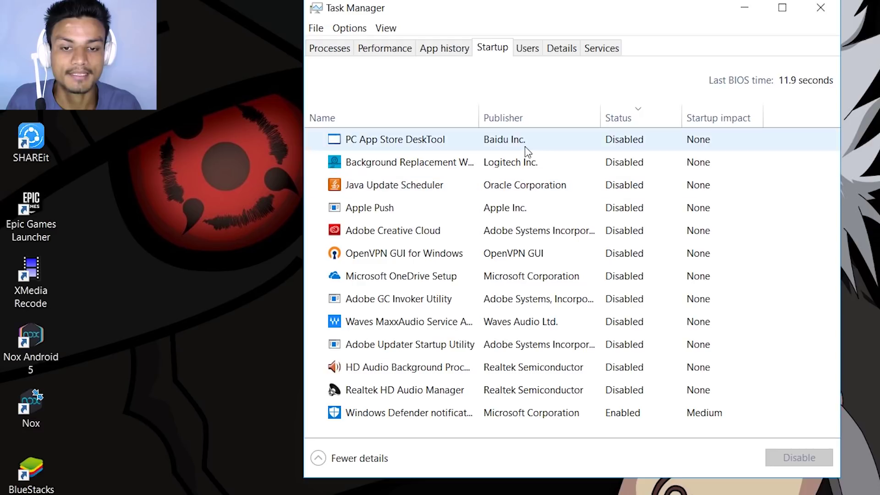
left_click(449, 49)
left_click(385, 49)
left_click(447, 49)
left_click(527, 48)
left_click(601, 49)
left_click(562, 48)
left_click(528, 49)
left_click(562, 49)
left_click(602, 48)
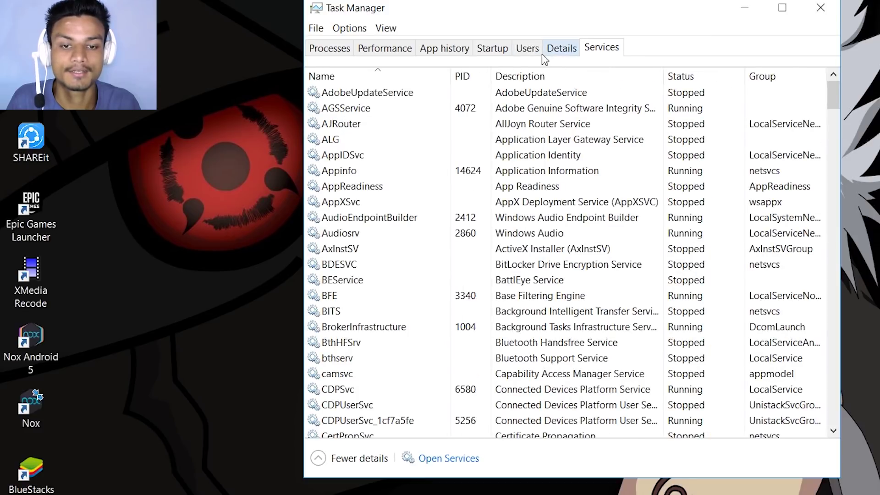
left_click(527, 49)
left_click(445, 49)
left_click(386, 49)
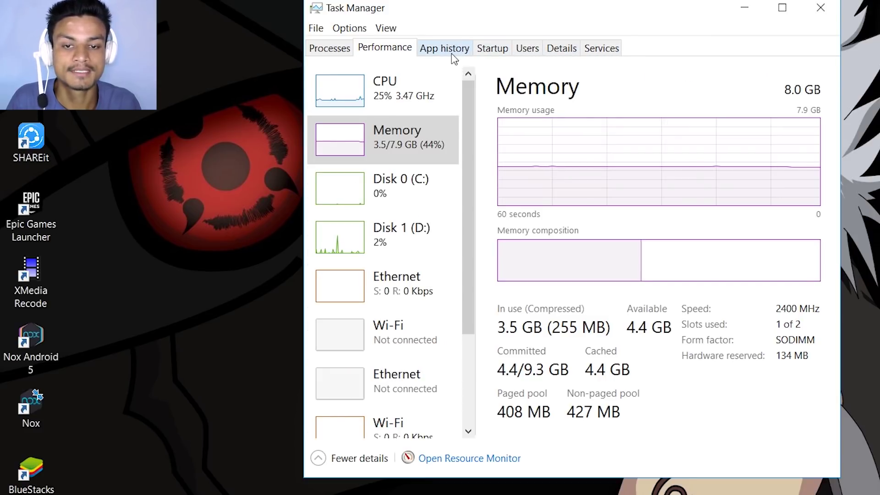
Show the startup programs and inspect the status of the Background Replacement and Java Update Scheduler entries.
left_click(489, 56)
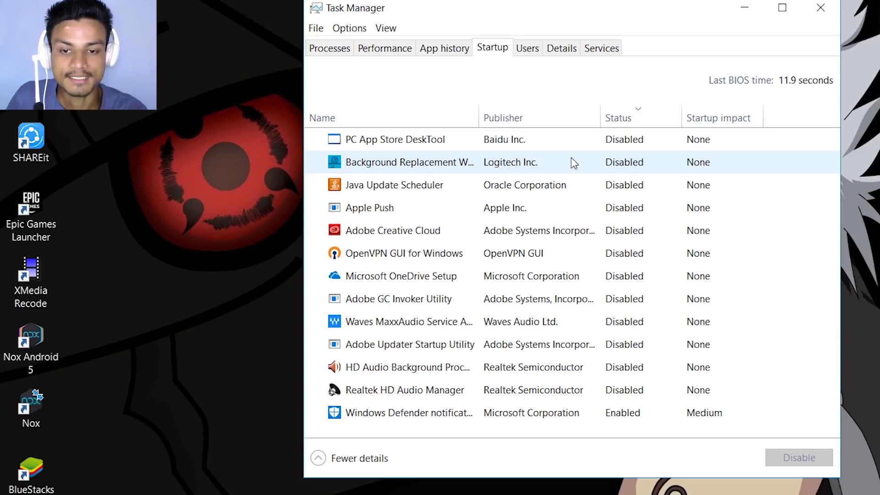
left_click(601, 145)
left_click(593, 164)
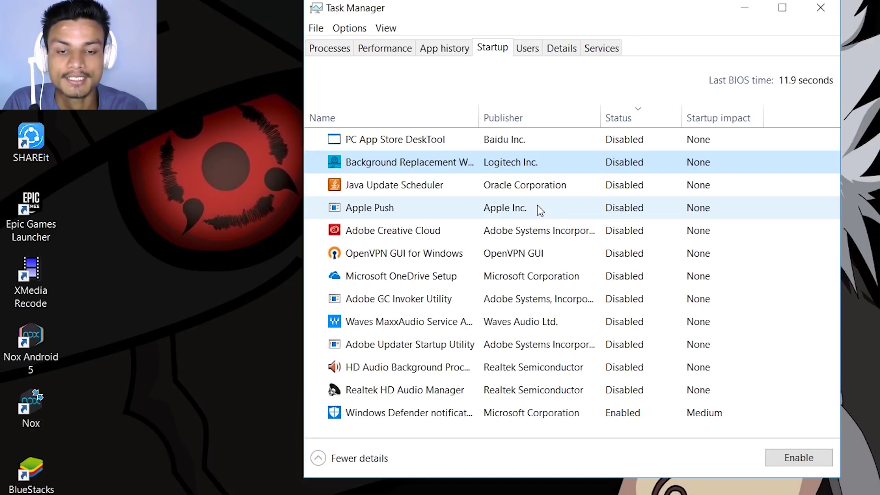
left_click(617, 147)
left_click(586, 171)
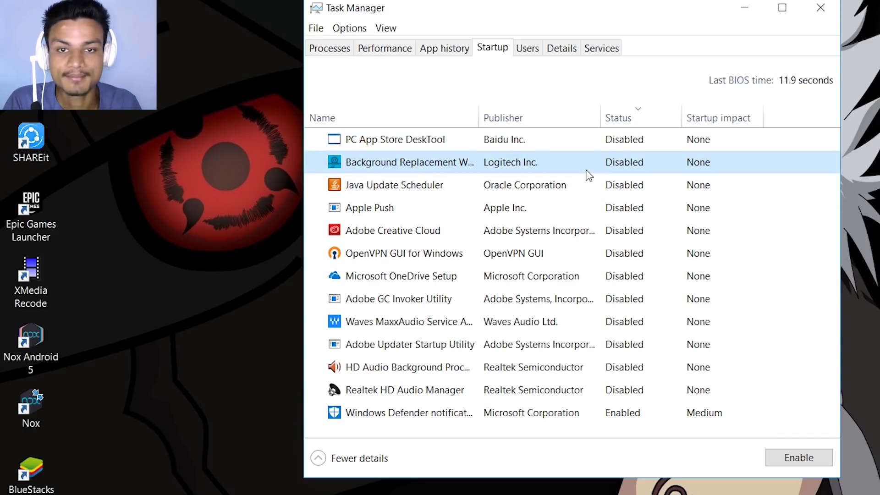
left_click(555, 190)
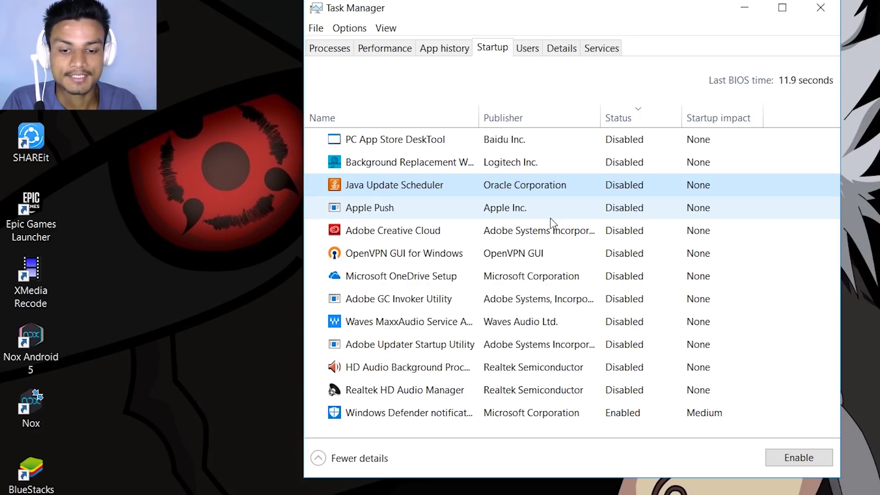
Disable the Windows Defender notification entry in the startup programs.
left_click(633, 413)
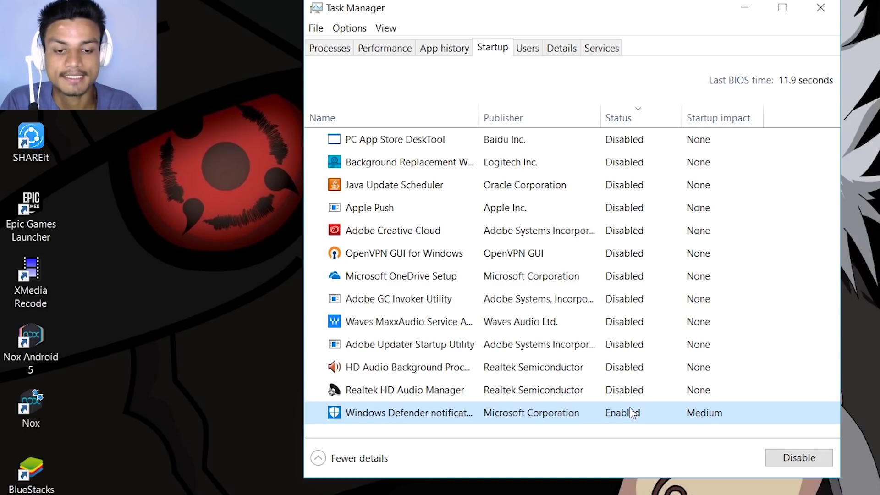
right_click(586, 416)
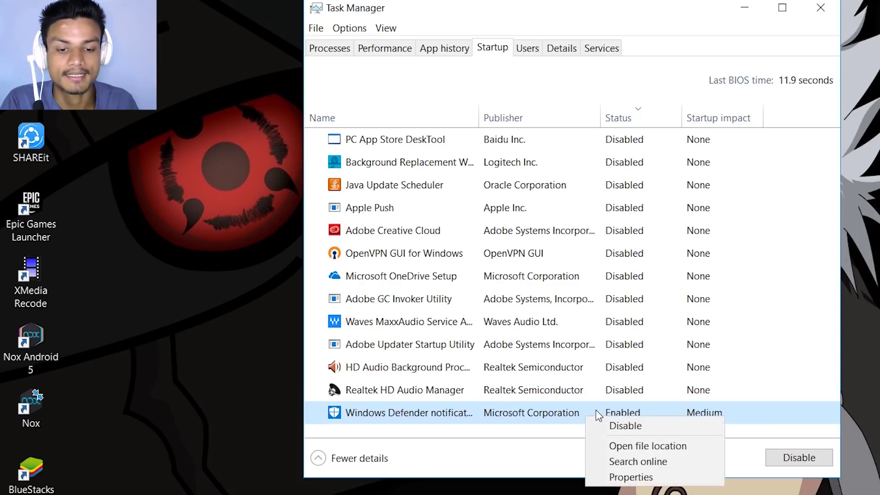
left_click(626, 427)
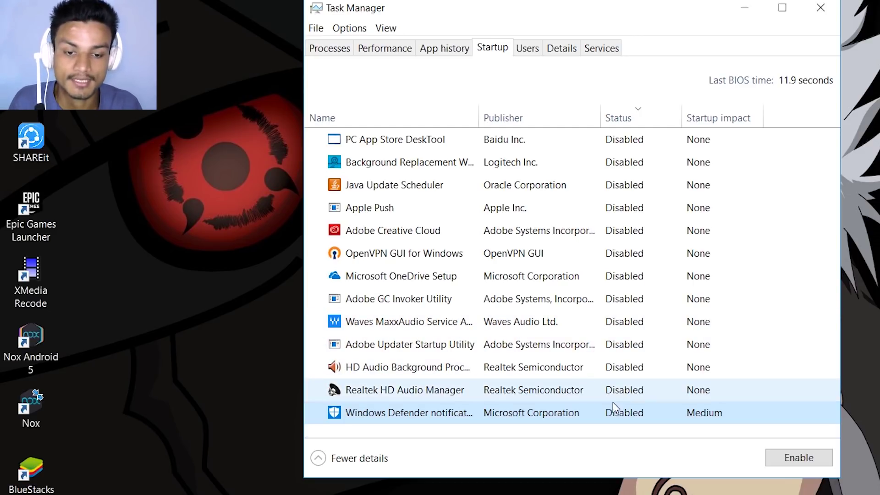
Enable the Windows Defender notification startup entry again and clear the selection in the list.
right_click(585, 413)
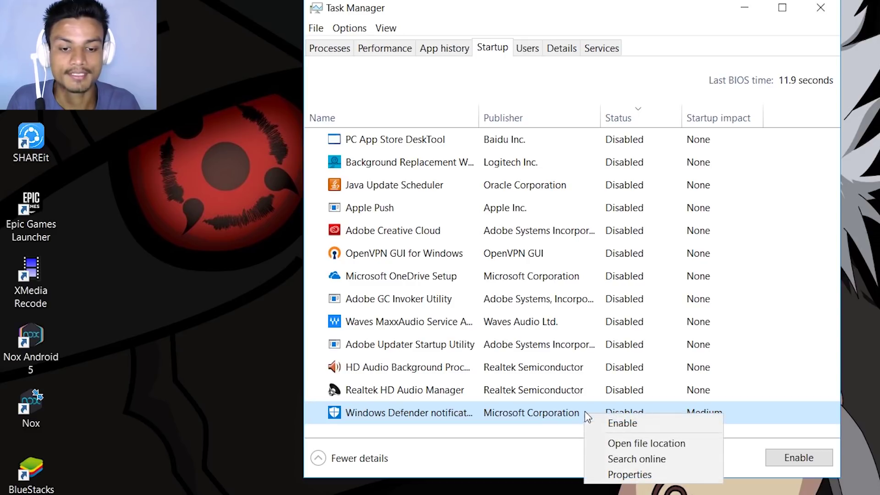
left_click(622, 422)
left_click(515, 247)
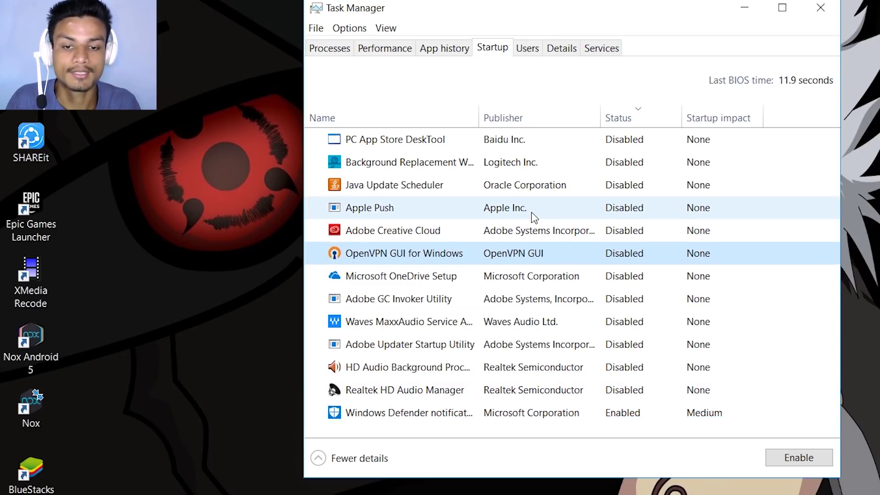
left_click(532, 215)
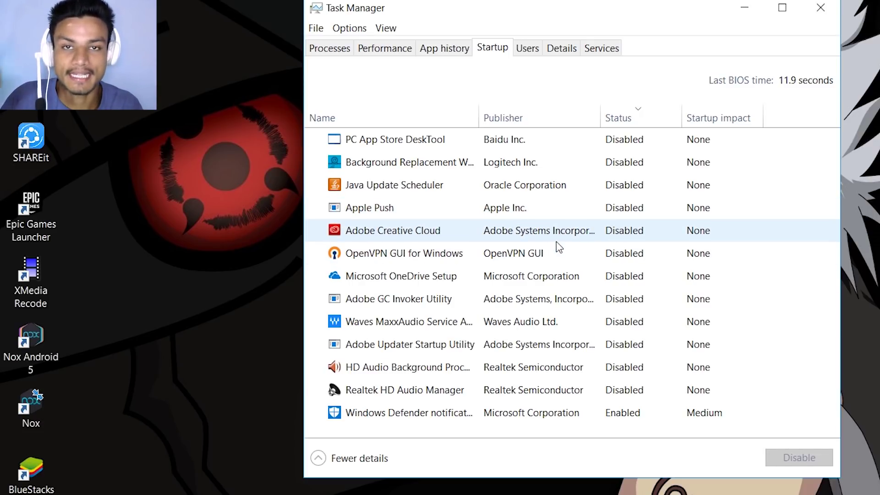
left_click(333, 51)
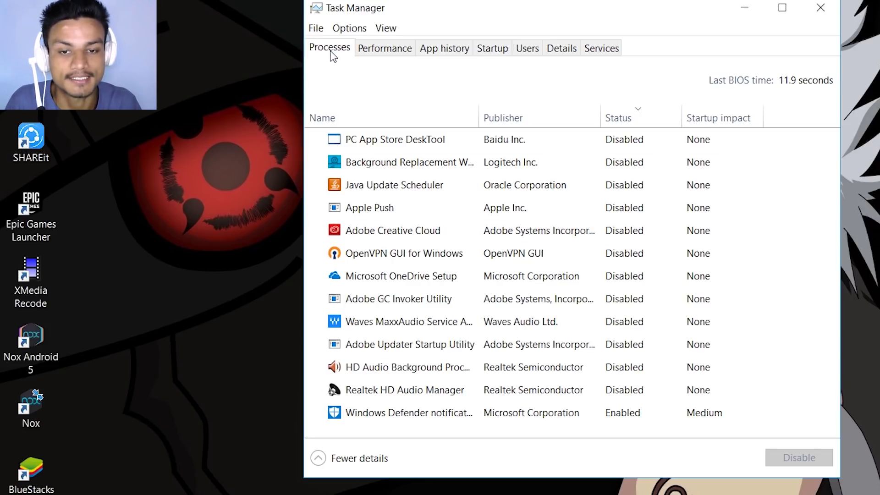
left_click(490, 52)
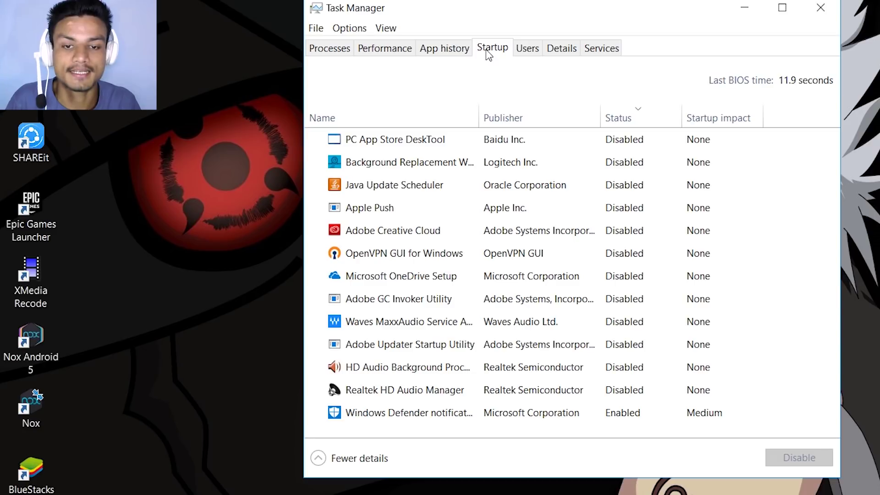
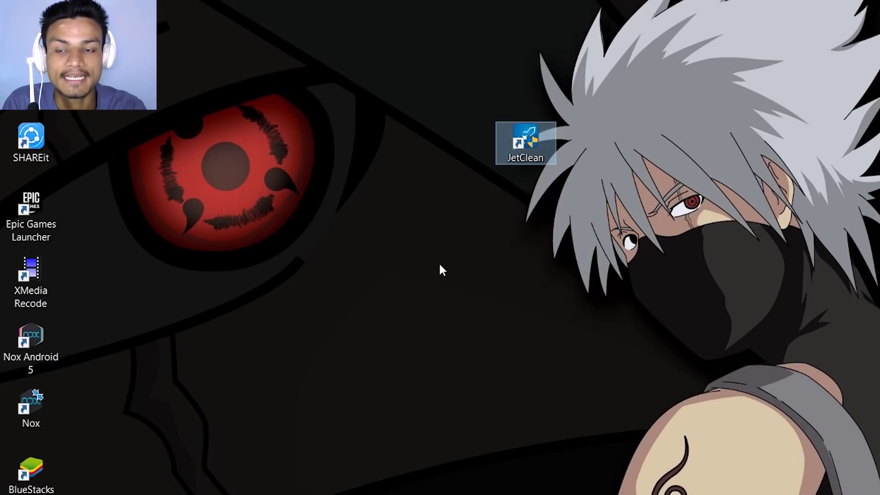
left_click_drag(440, 89, 610, 254)
left_click_drag(615, 85, 437, 266)
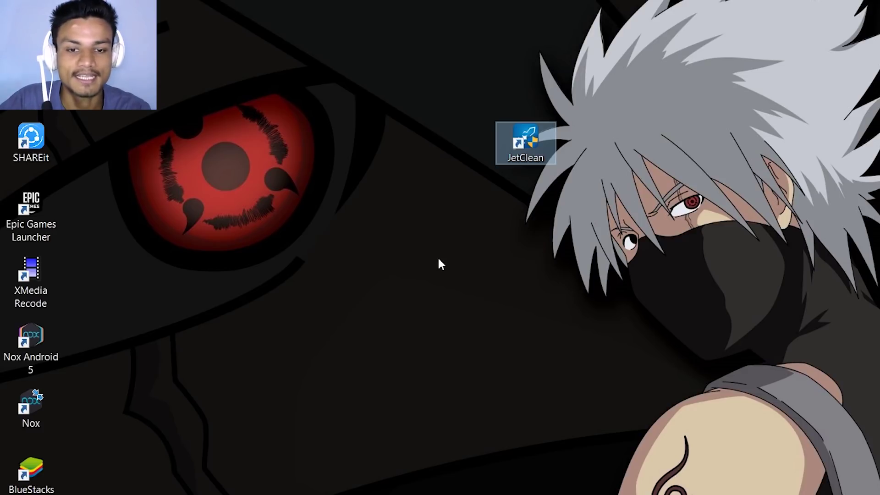
Launch JetClean, move its window aside and review the items included under Registry Clean and Windows Clean.
double_click(519, 153)
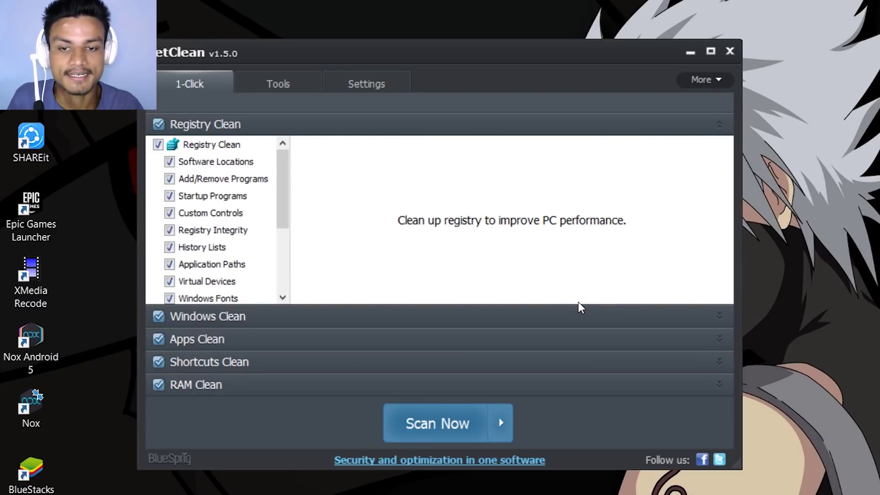
left_click_drag(470, 55, 622, 52)
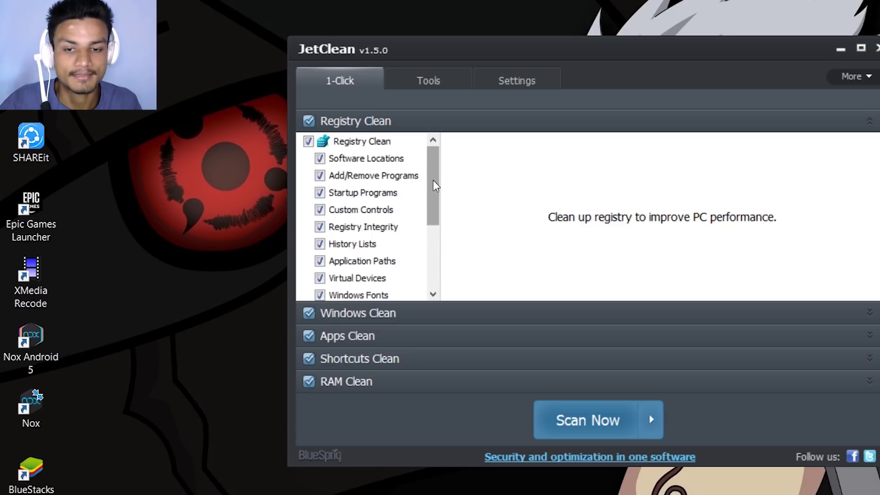
left_click(337, 176)
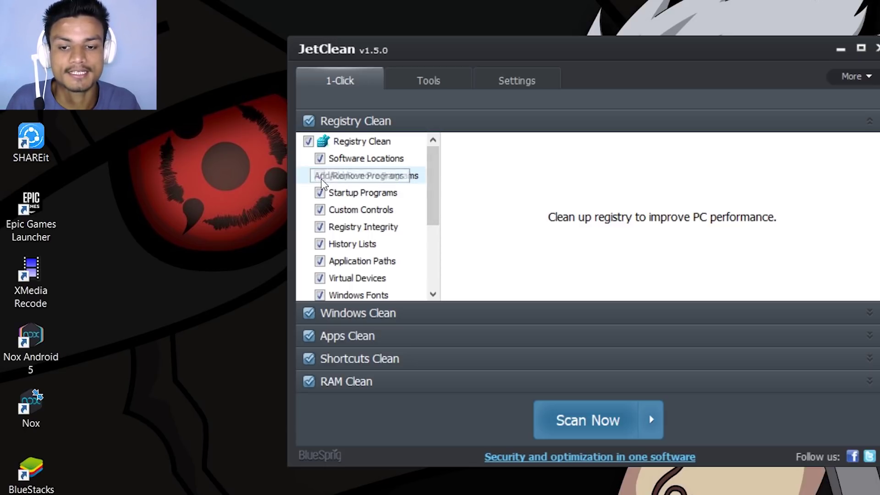
left_click(320, 177)
left_click(394, 313)
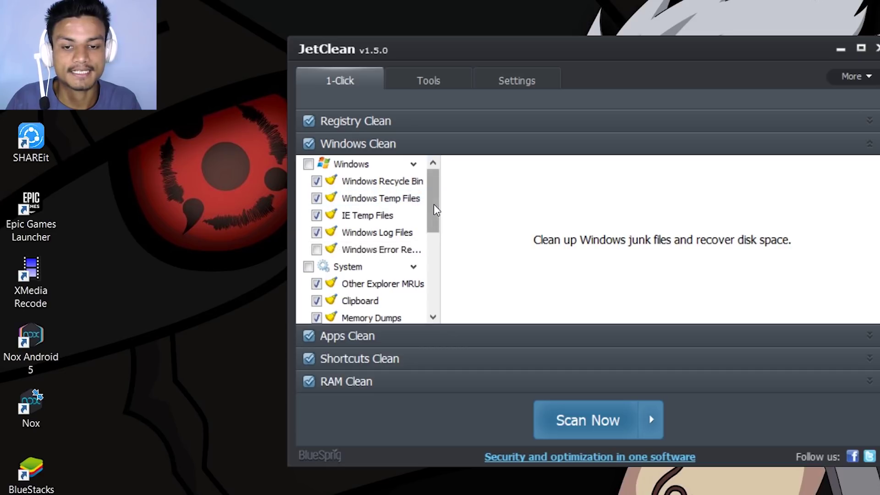
left_click_drag(434, 204, 435, 249)
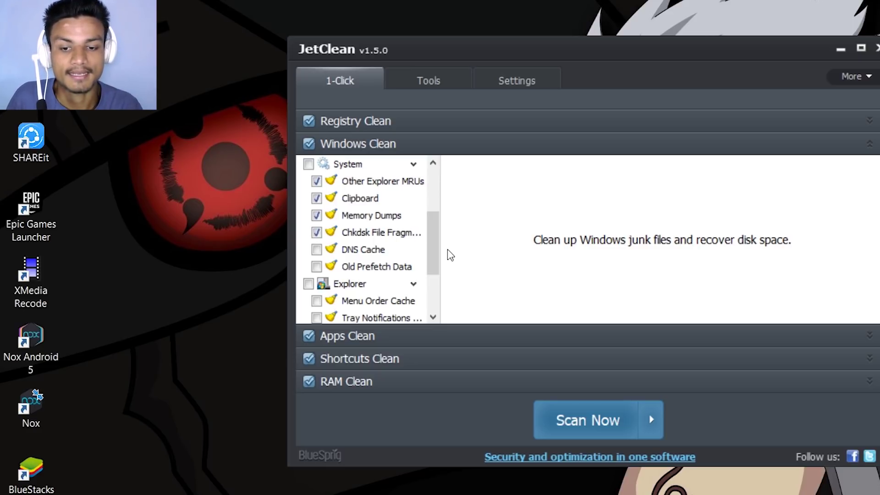
Scan the PC with the Registry, Windows, Apps, Shortcuts and RAM Clean categories selected and start repairing the problems found.
left_click(568, 421)
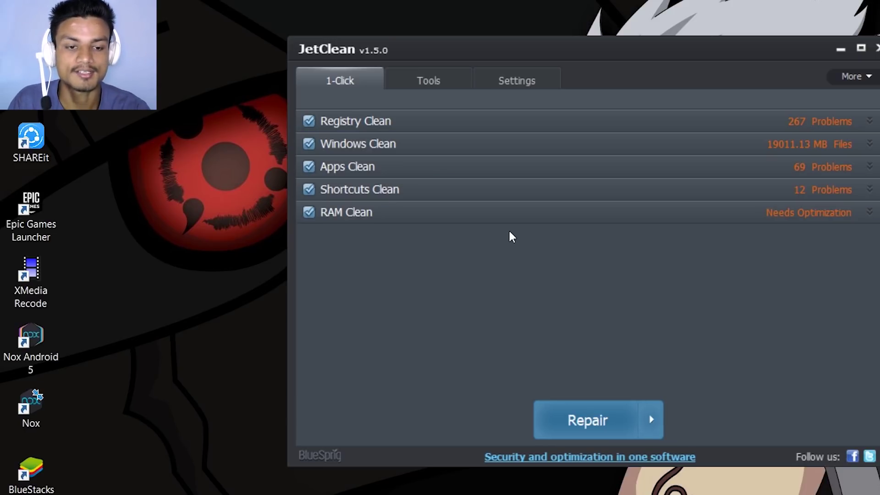
mouse_move(576, 434)
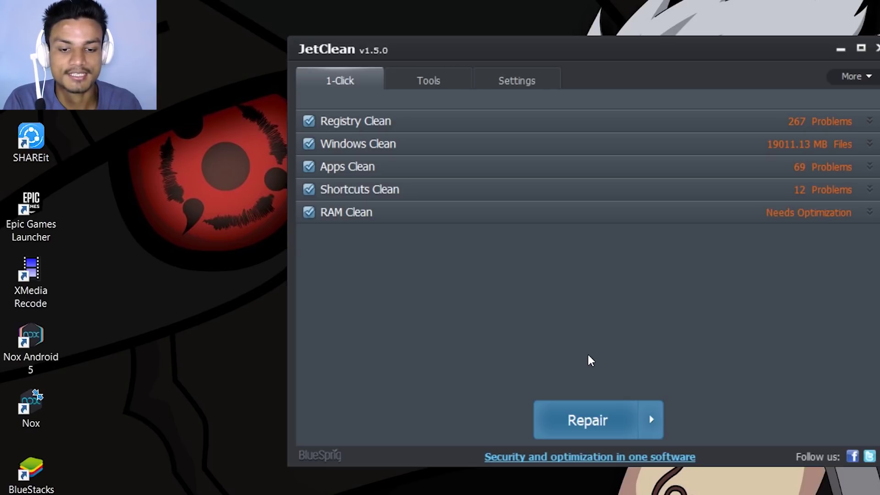
left_click(585, 419)
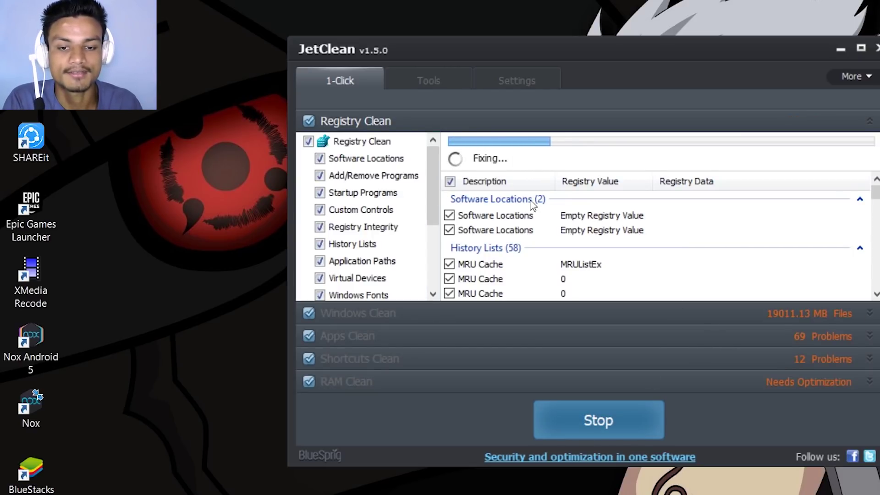